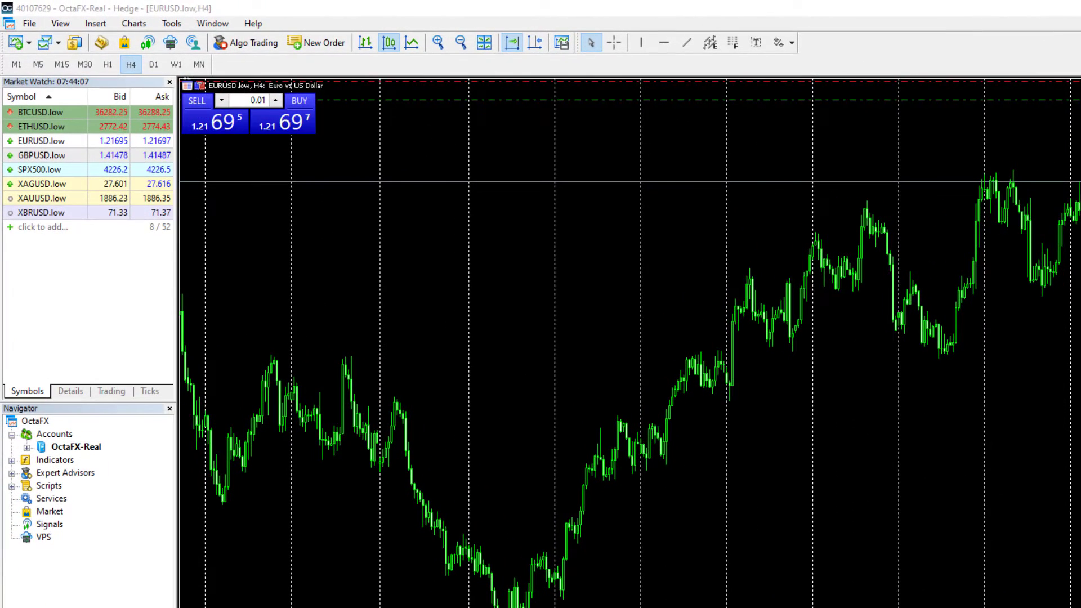
Step: Open the Options dialog from the Tools menu
click(172, 24)
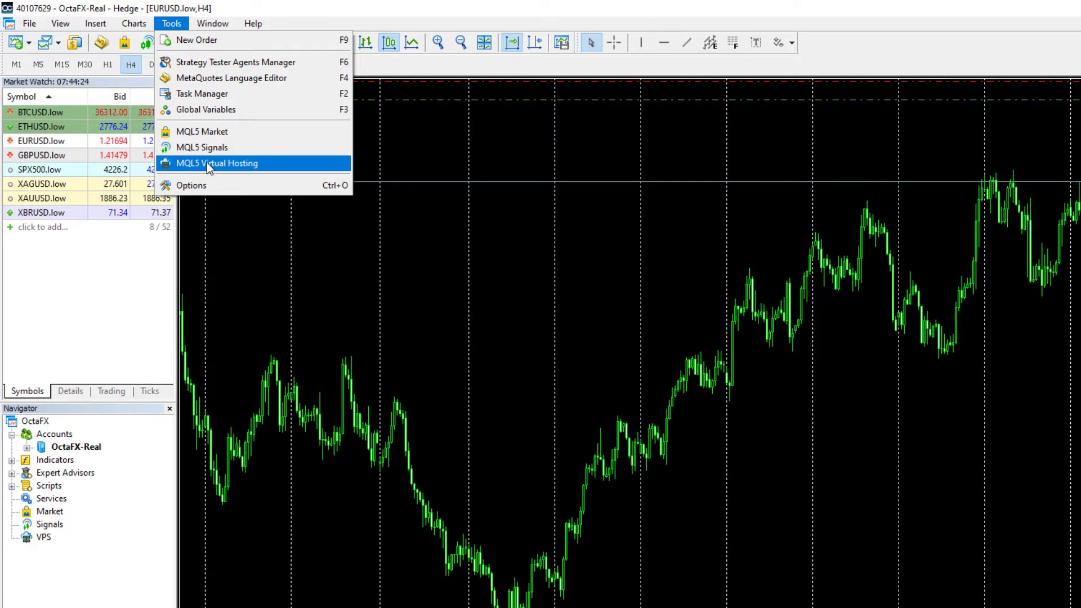
click(211, 184)
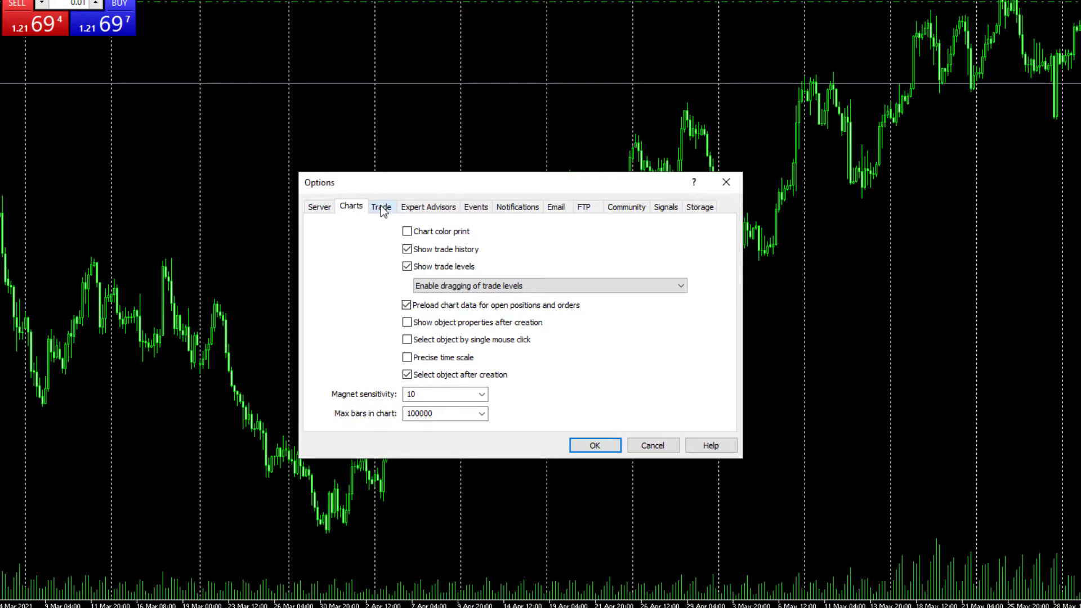
Step: Show the Events settings and toggle 'Enable sound events' off, then back on
click(482, 210)
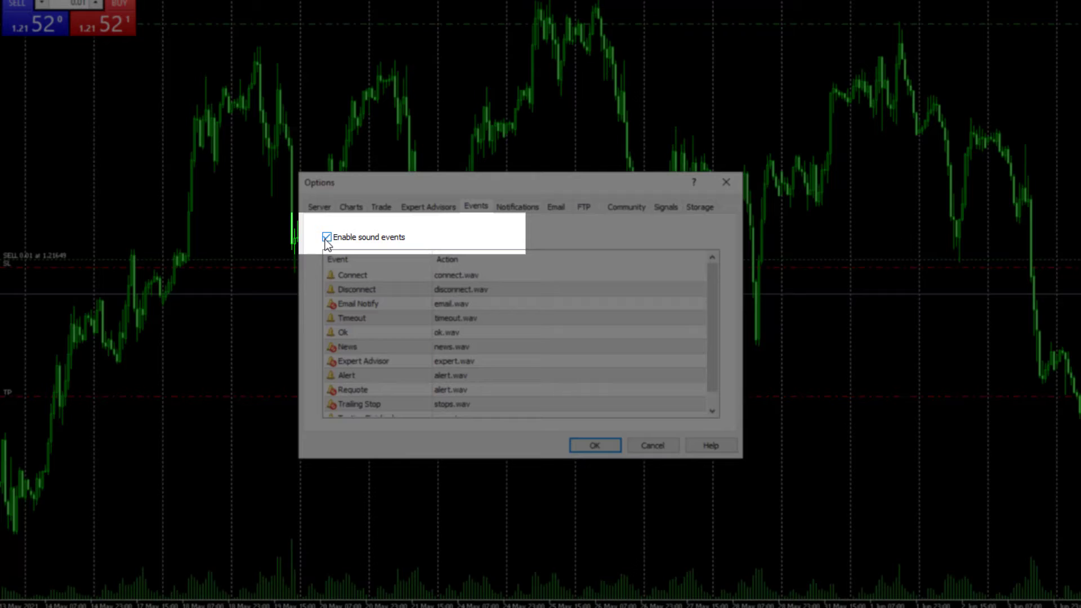
click(327, 237)
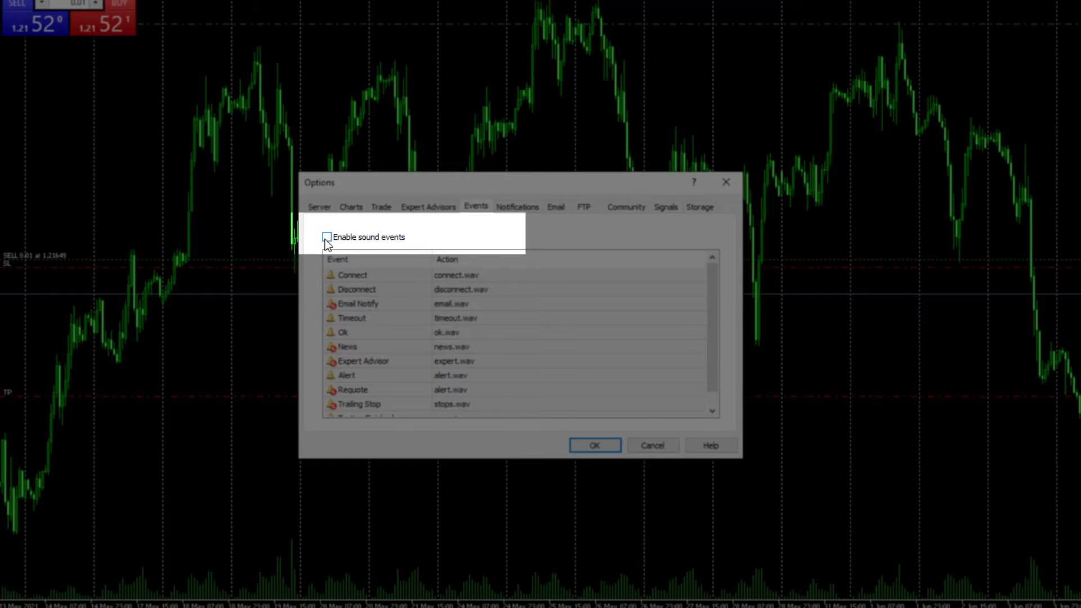
click(327, 238)
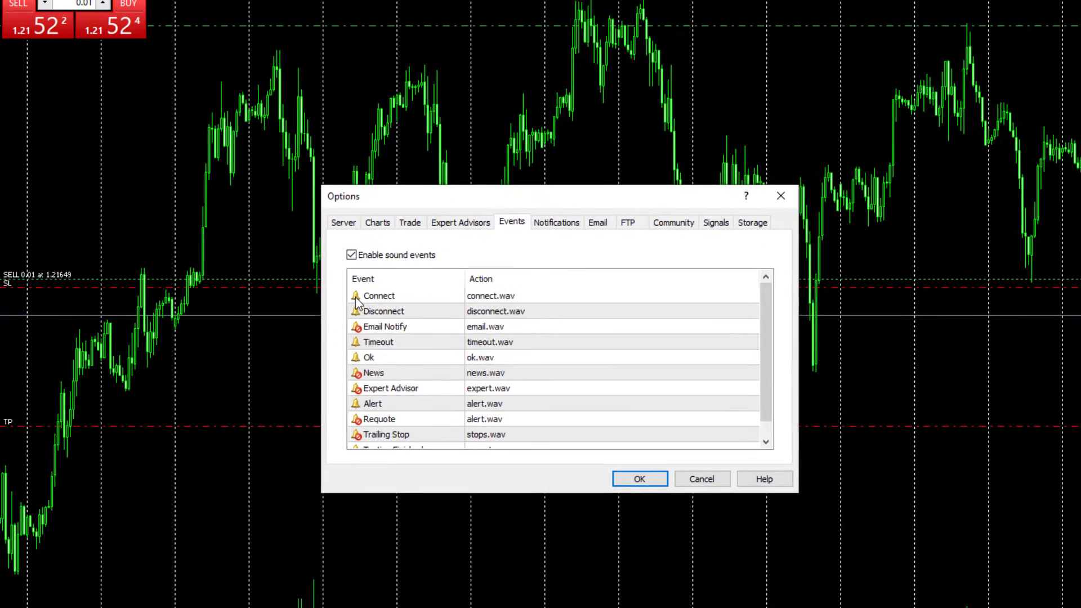
scroll(333, 280, down, 1)
scroll(332, 280, up, 1)
Step: Check the Connect, Disconnect, Alert, Requote and Trailing Stop sounds, then confirm with OK
click(362, 303)
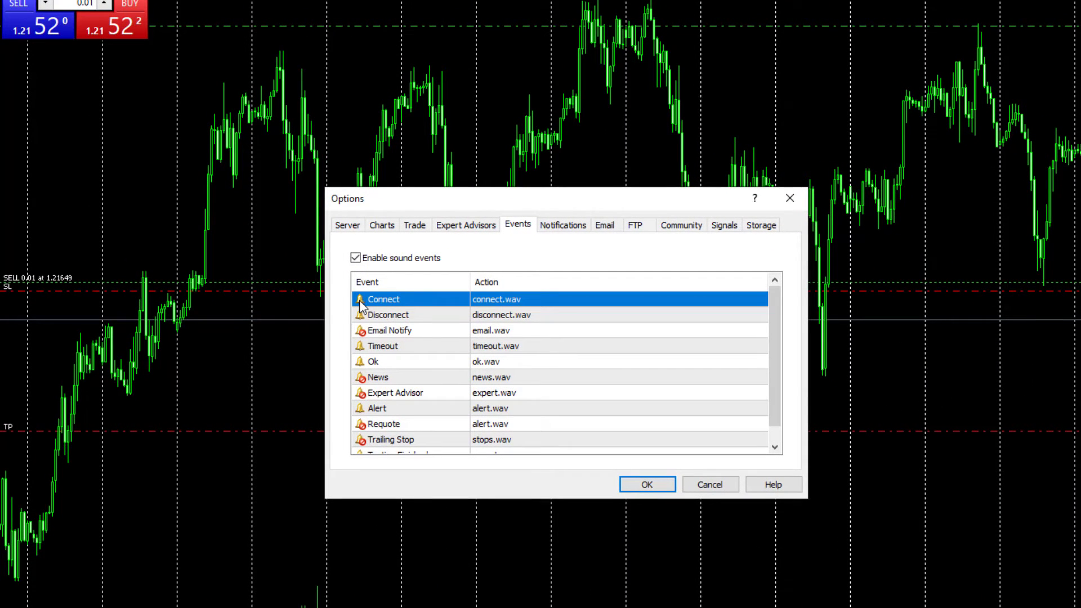
click(361, 318)
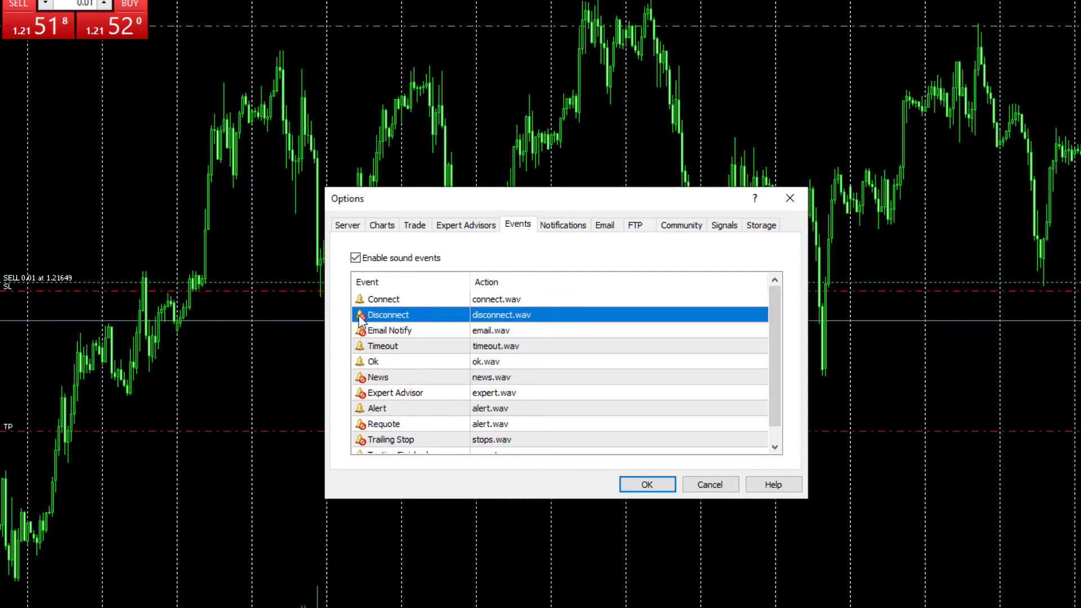
scroll(365, 365, down, 1)
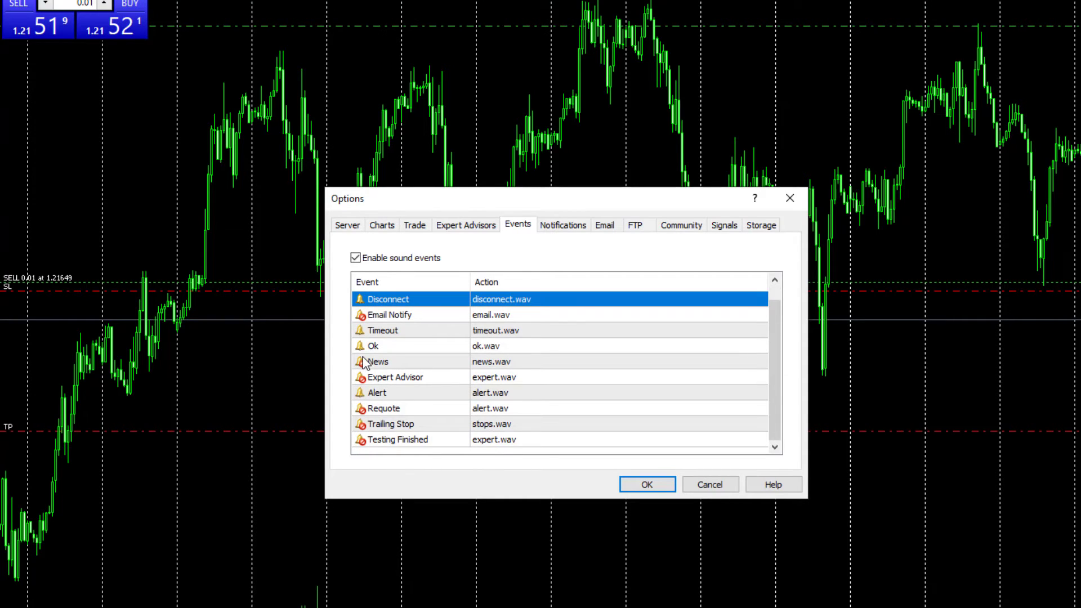
click(364, 392)
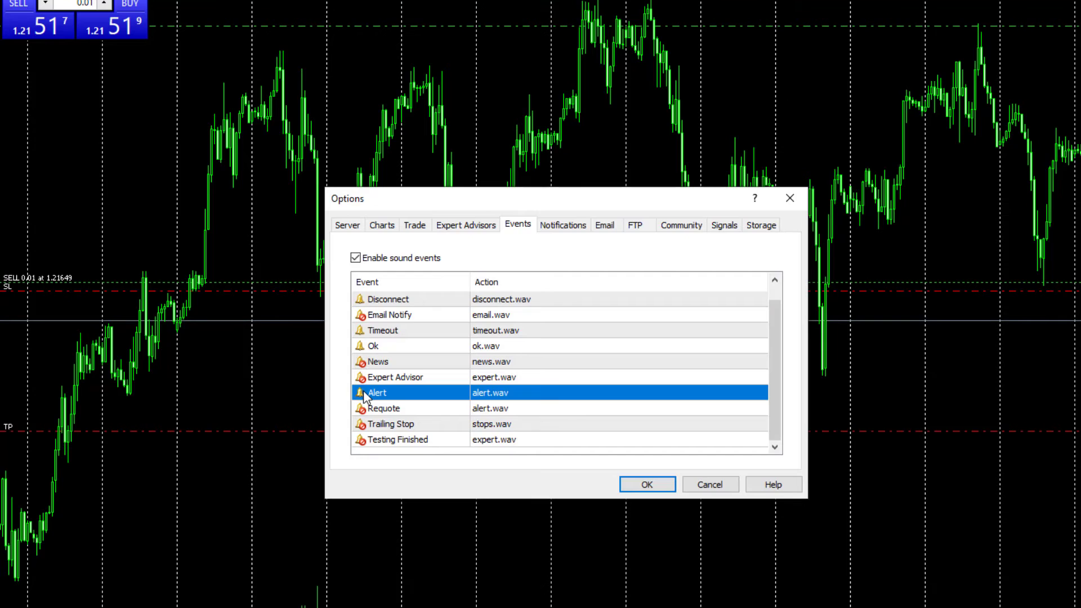
click(369, 424)
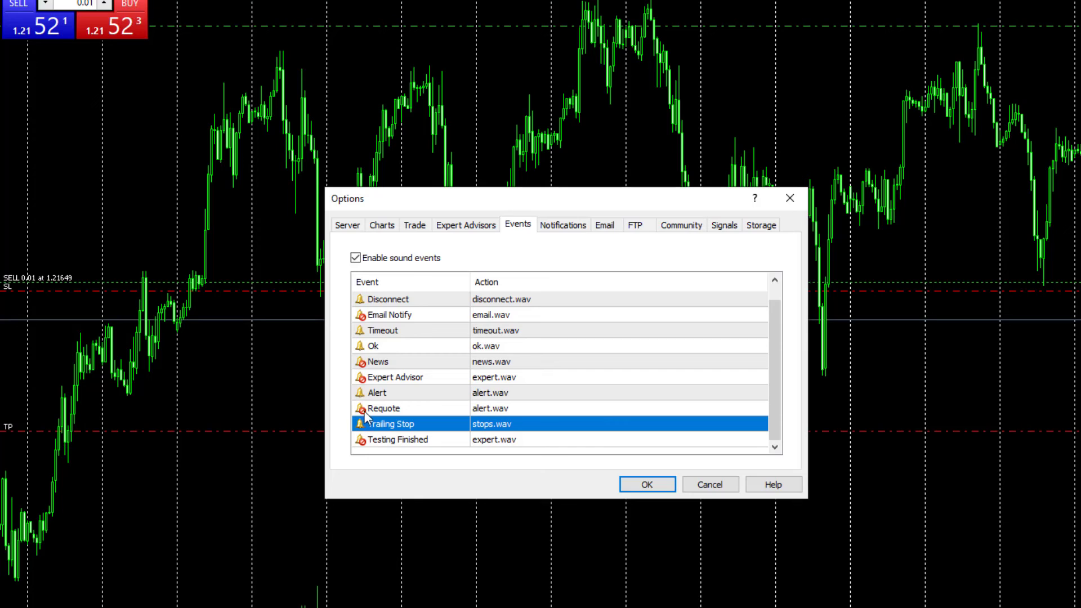
click(367, 410)
click(361, 422)
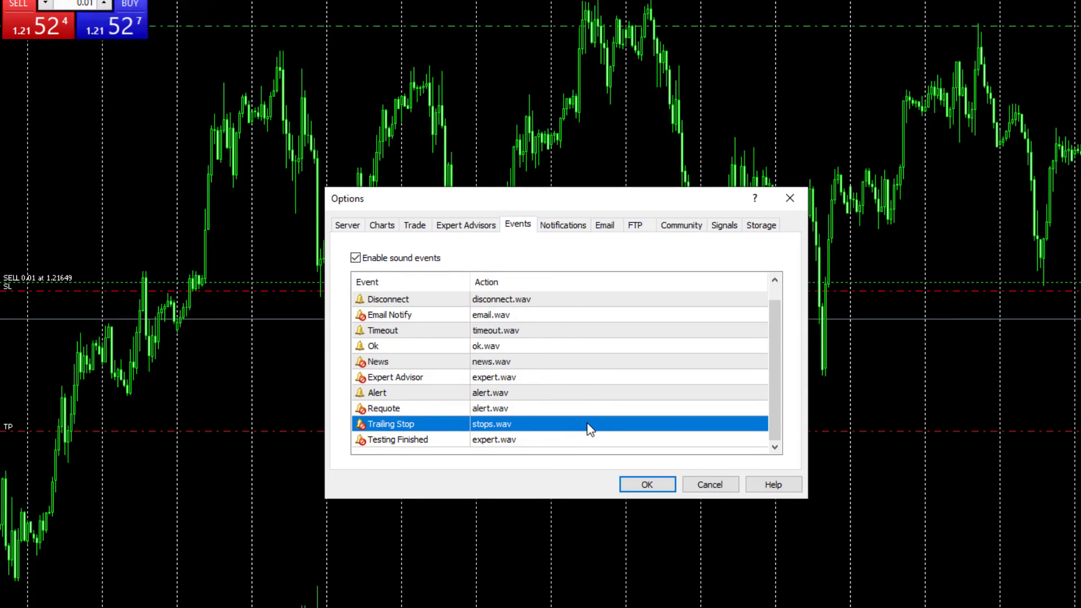
click(657, 481)
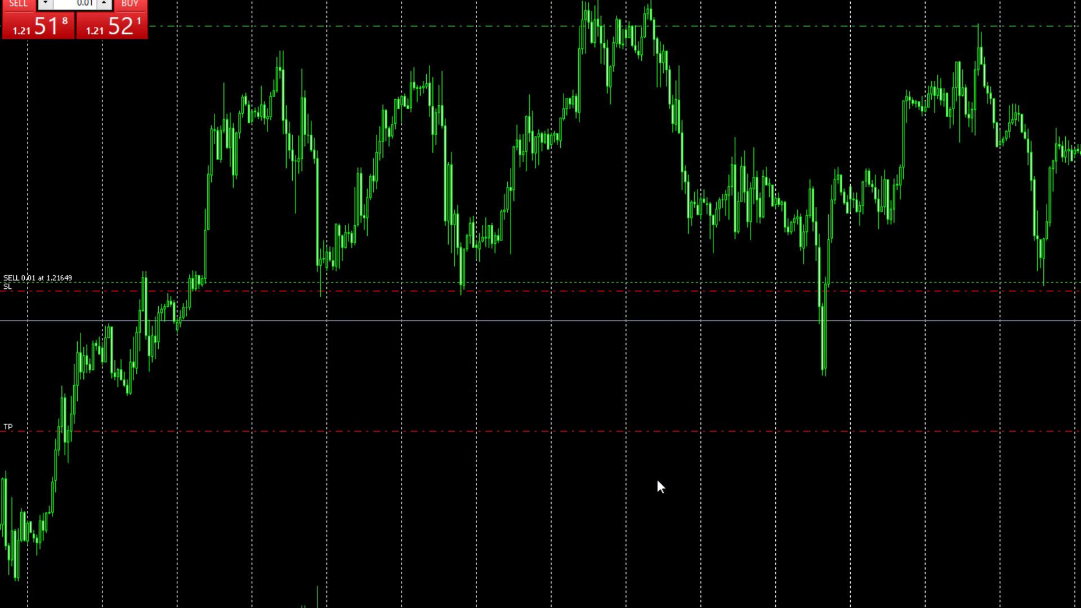